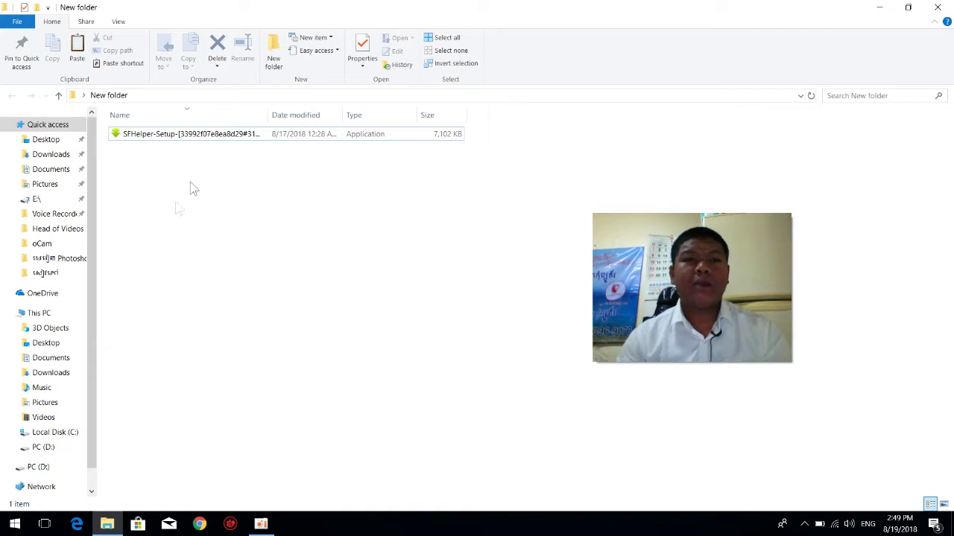
Run the SFHelper-Setup installer from New folder and accept the SaveFrom.net helper license agreement
left_click(238, 136)
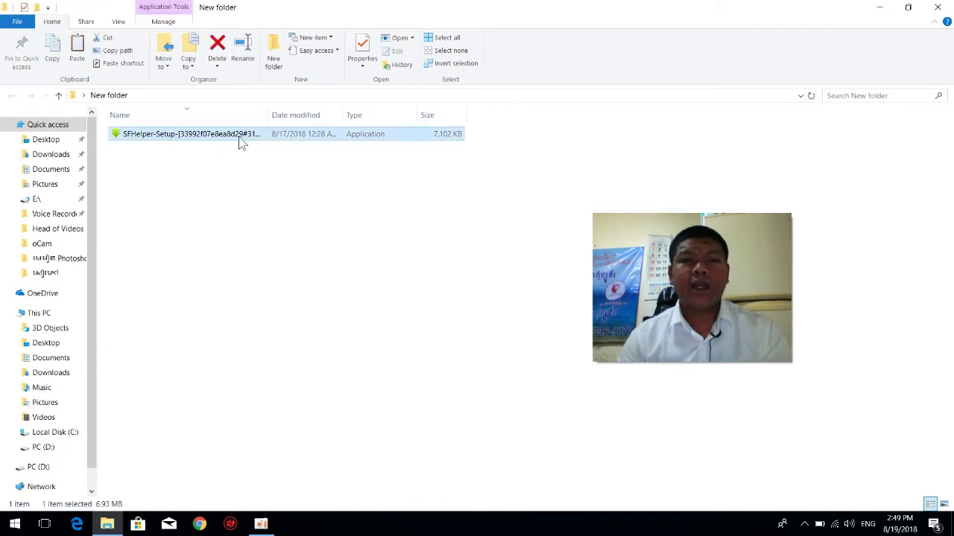
double_click(298, 138)
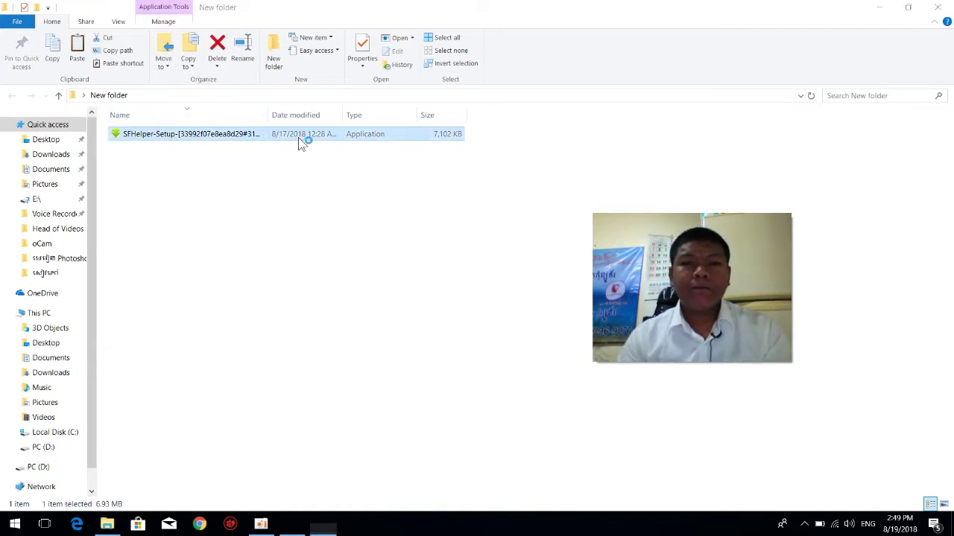
left_click_drag(419, 146, 299, 176)
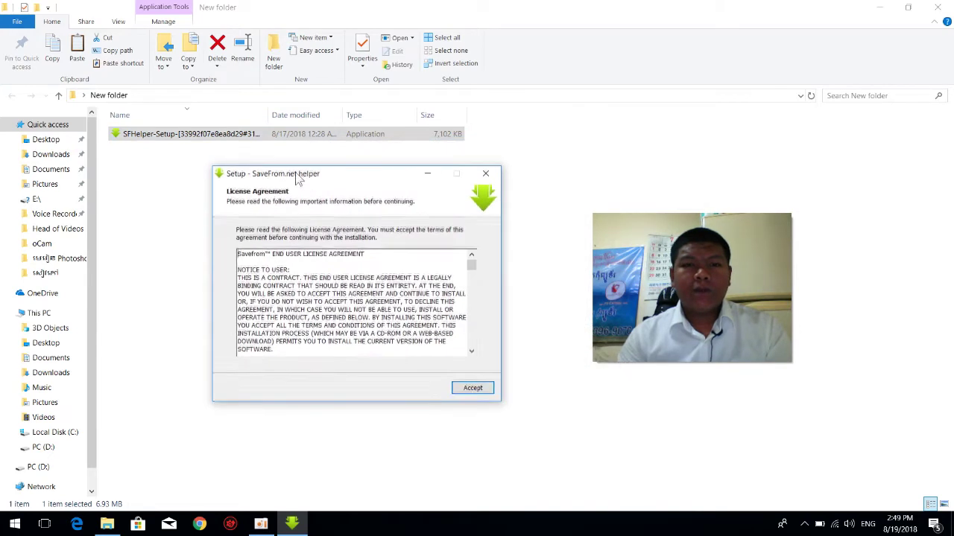
left_click(483, 390)
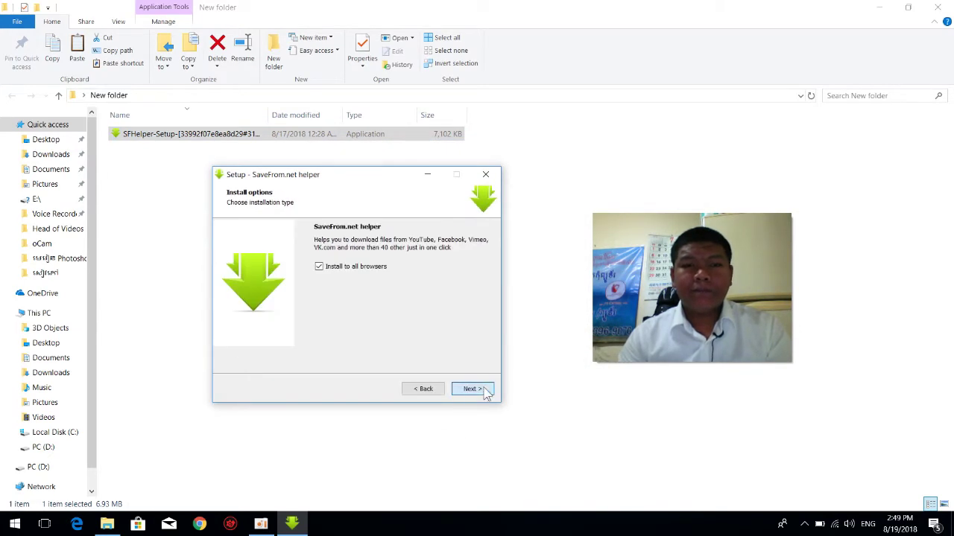
Install SaveFrom.net helper to all browsers with Firefox, Chrome and Tampermonkey included, and finish the installation
left_click(320, 268)
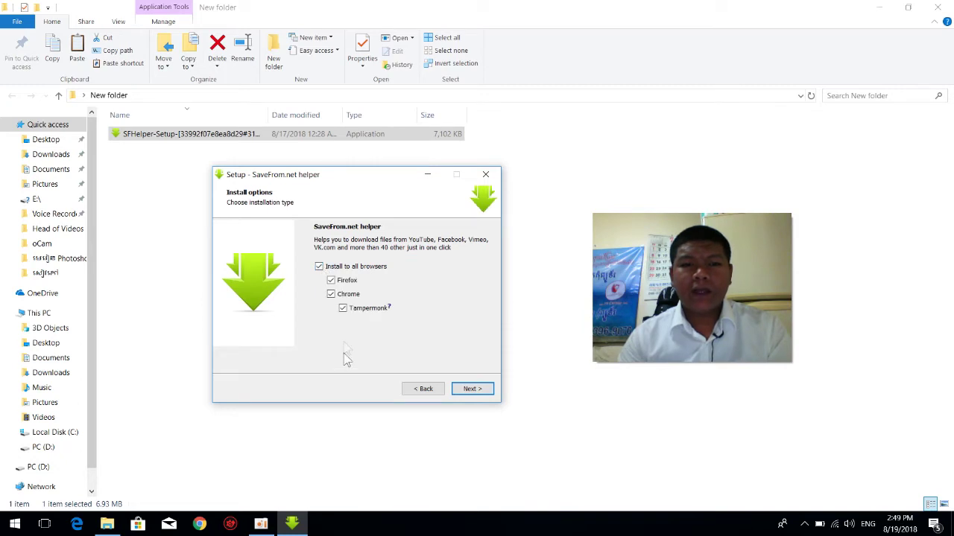
left_click(319, 267)
left_click(319, 267)
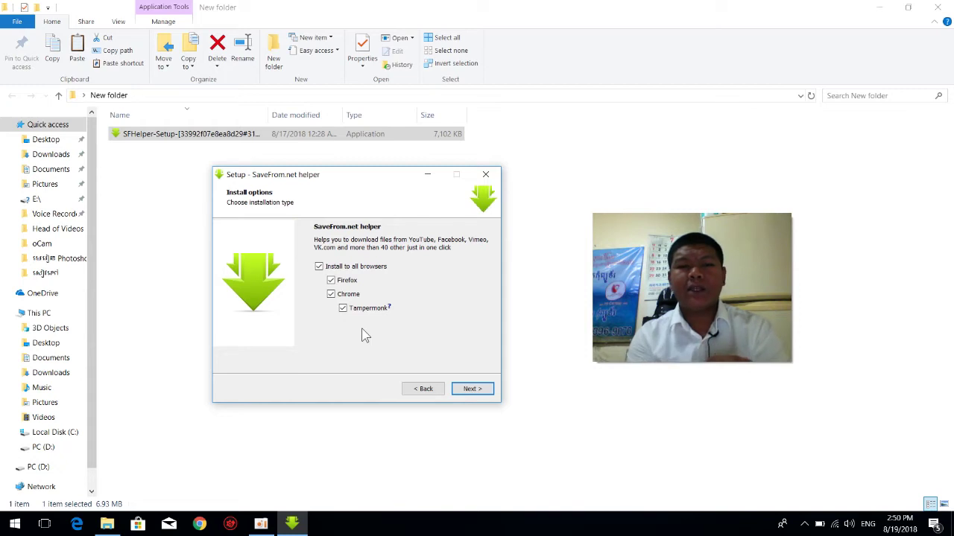
left_click(471, 390)
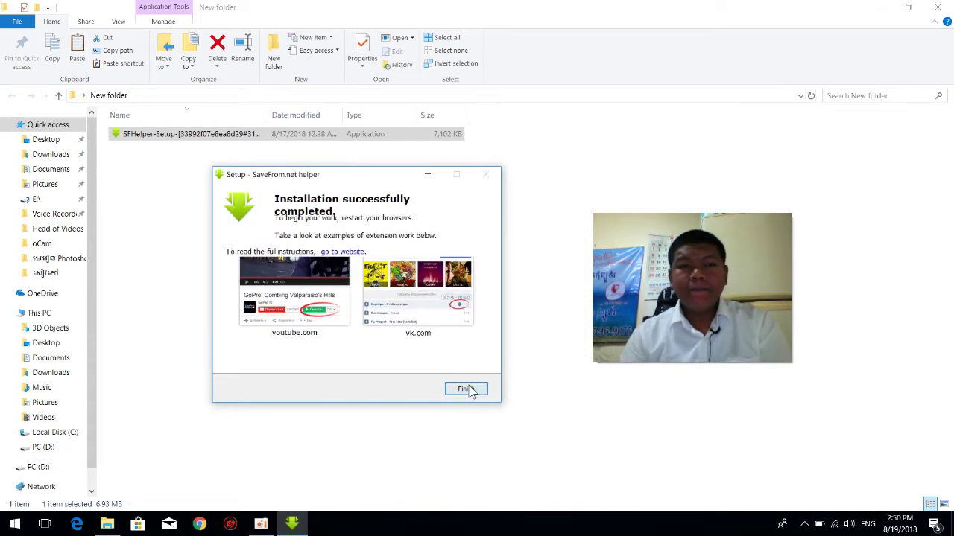
left_click(466, 389)
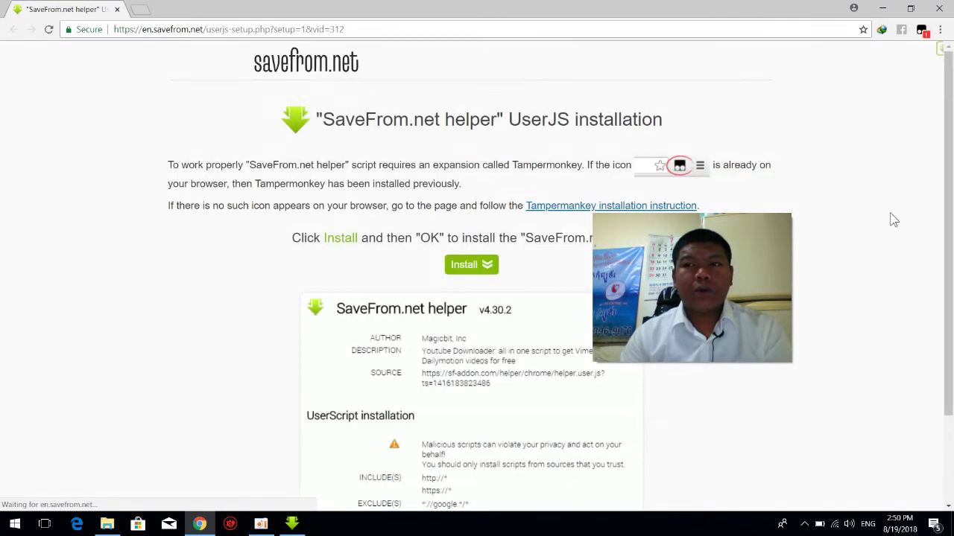
Review the SaveFrom.net helper UserJS installation page, showing its full instructions and the Tampermonkey requirement
scroll(892, 212, "down", 2)
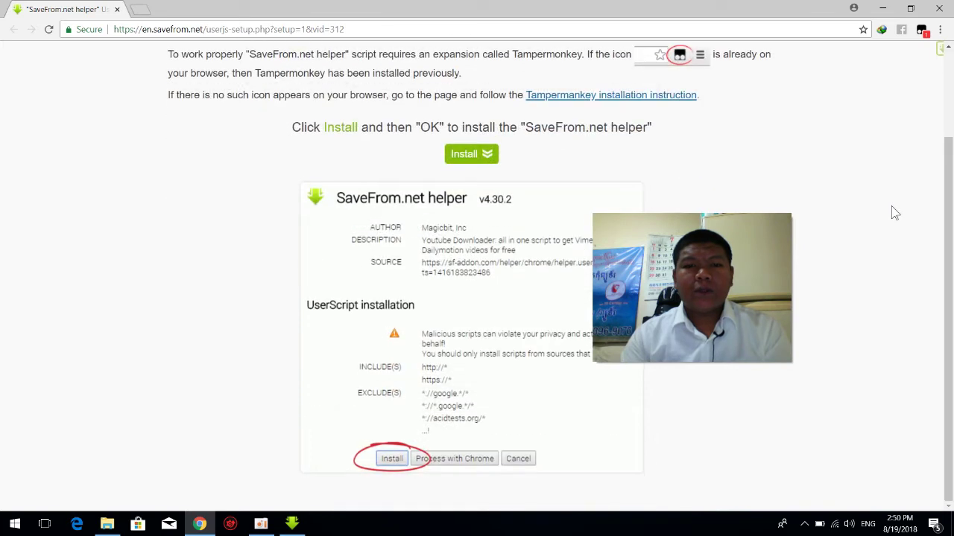
scroll(894, 212, "up", 1)
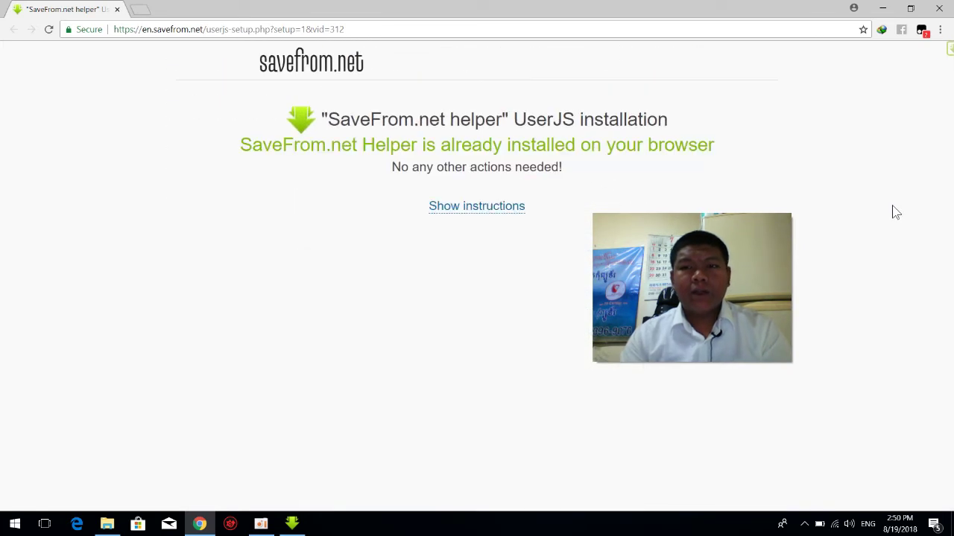
left_click_drag(740, 241, 857, 192)
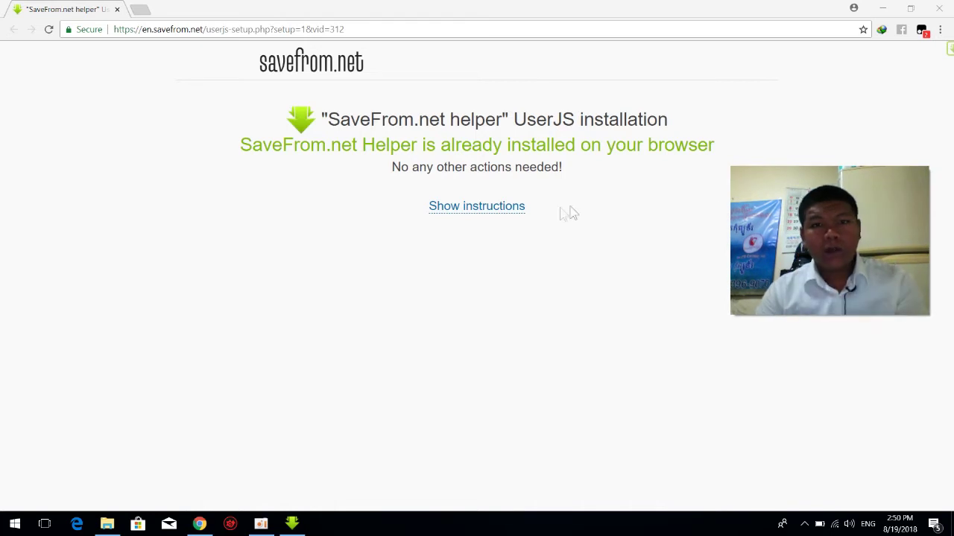
left_click(492, 207)
scroll(639, 227, "down", 4)
scroll(656, 209, "up", 3)
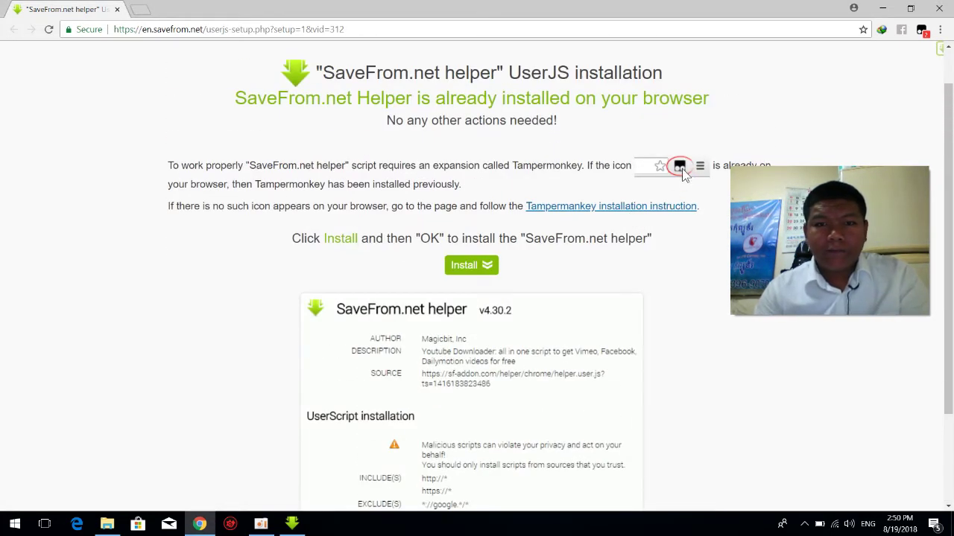
scroll(678, 170, "down", 1)
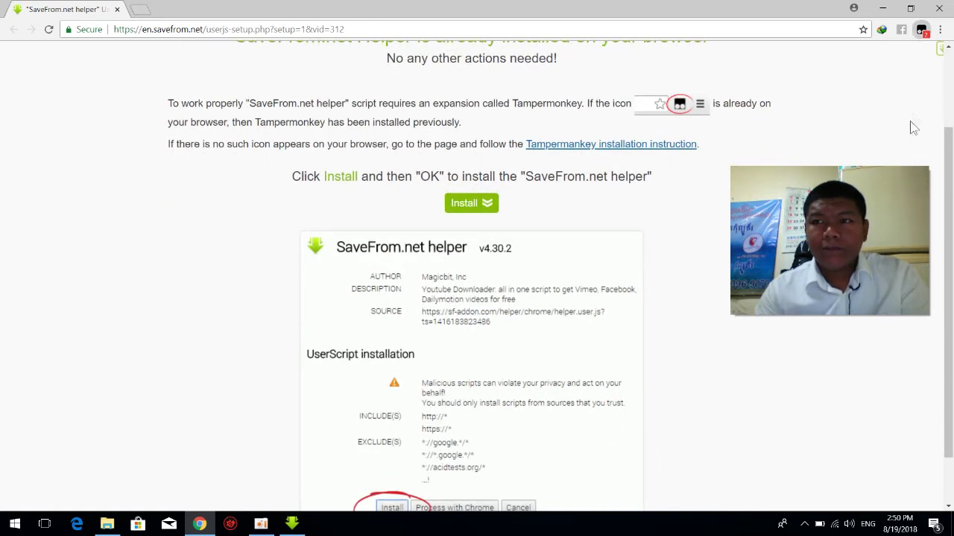
Check the Tampermonkey extension's menu in Chrome for the enabled SaveFrom.net helper script
left_click(922, 29)
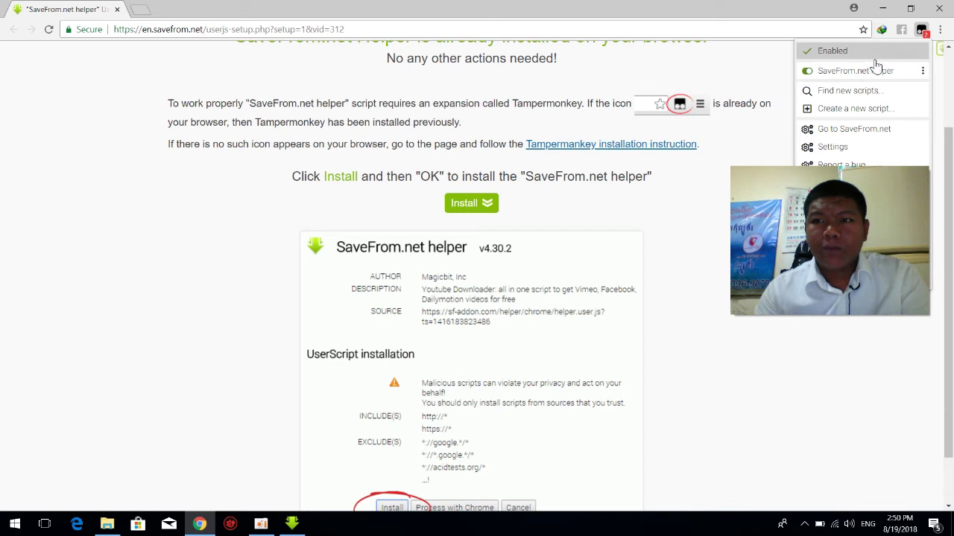
left_click(723, 64)
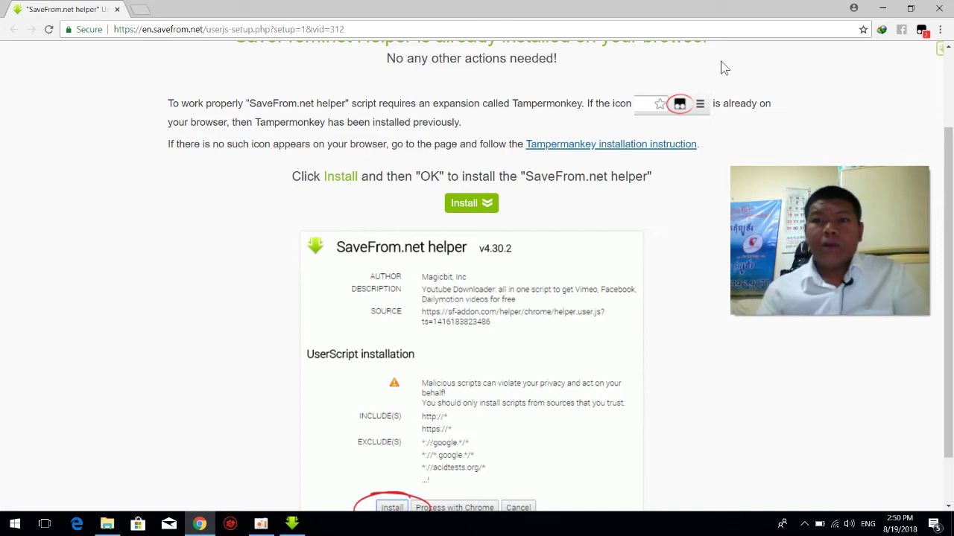
scroll(591, 209, "down", 1)
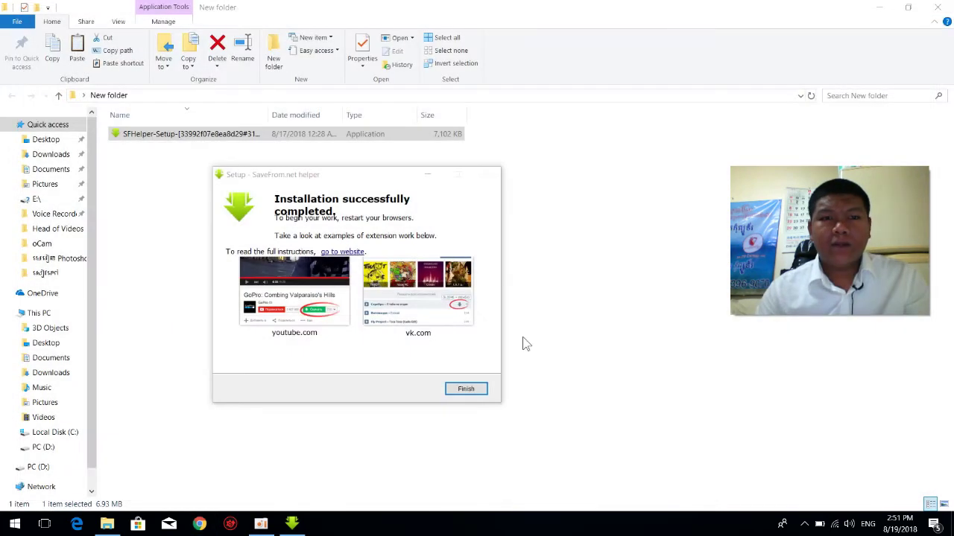
Finish the SaveFrom.net helper setup wizard and minimize the New folder window to bring up a new Chrome window
left_click(464, 391)
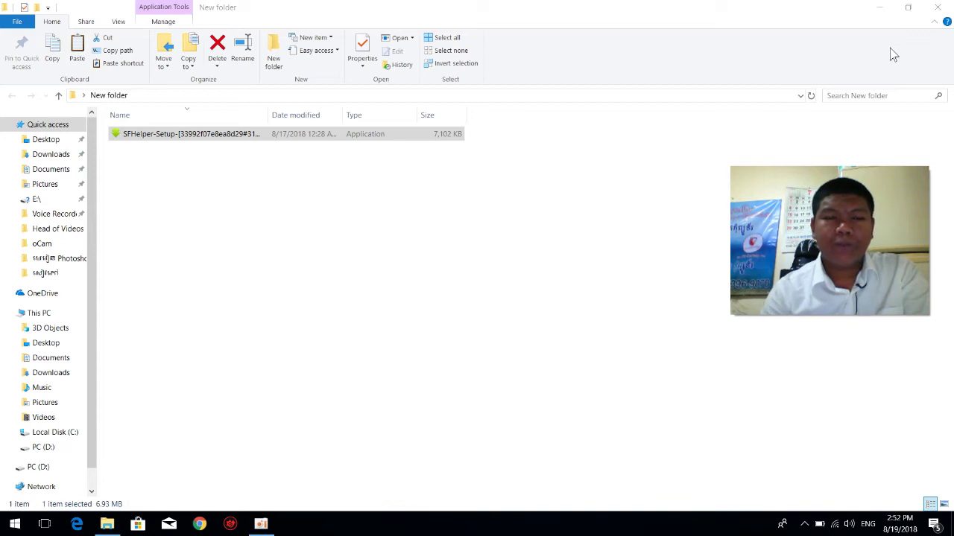
left_click(885, 11)
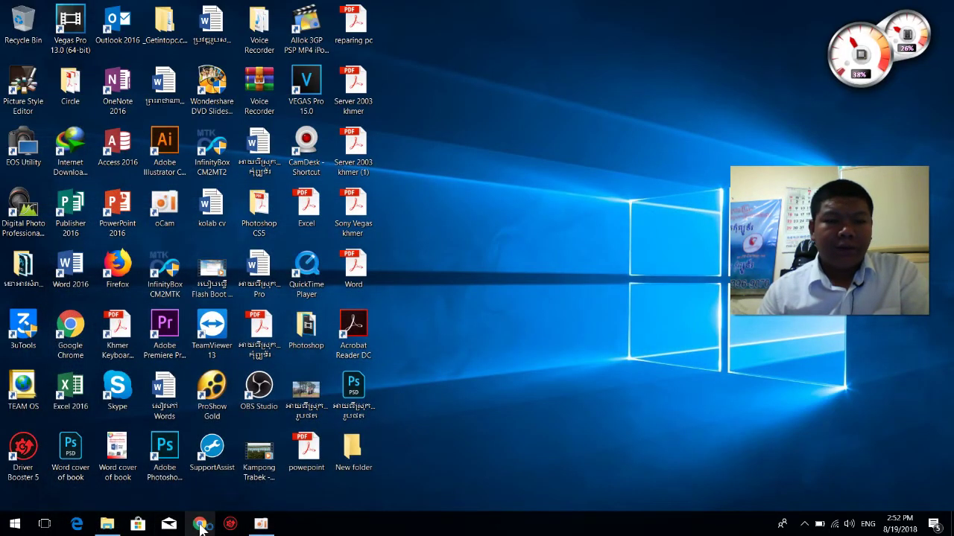
left_click(107, 525)
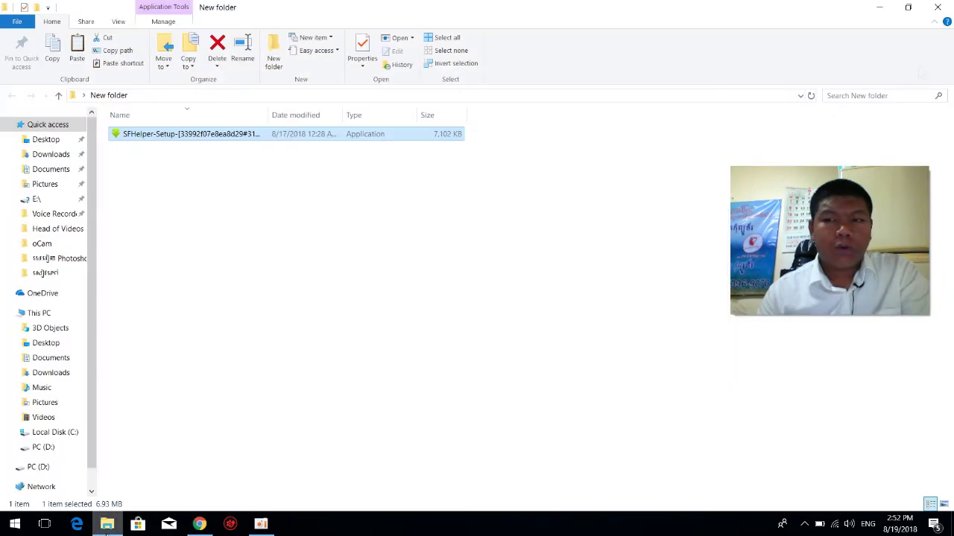
left_click(885, 12)
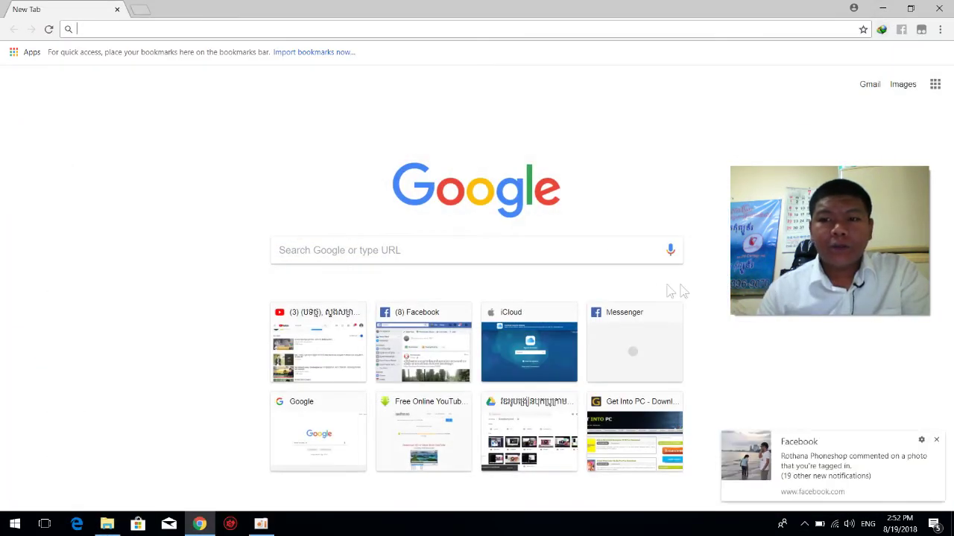
Search Google for "youtube'" and open the YouTube website from the results
left_click(412, 256)
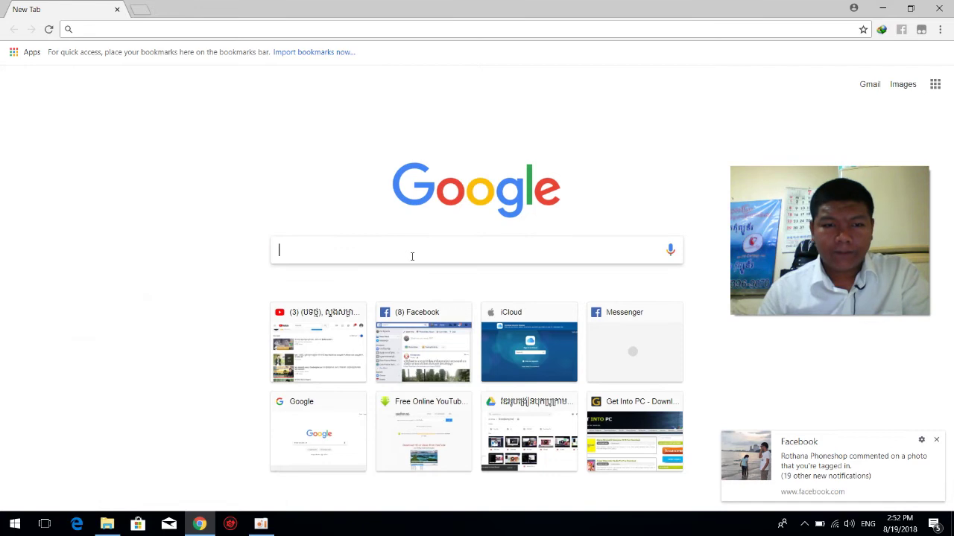
type("youtubr")
key("BackSpace")
type("e'")
key("Return")
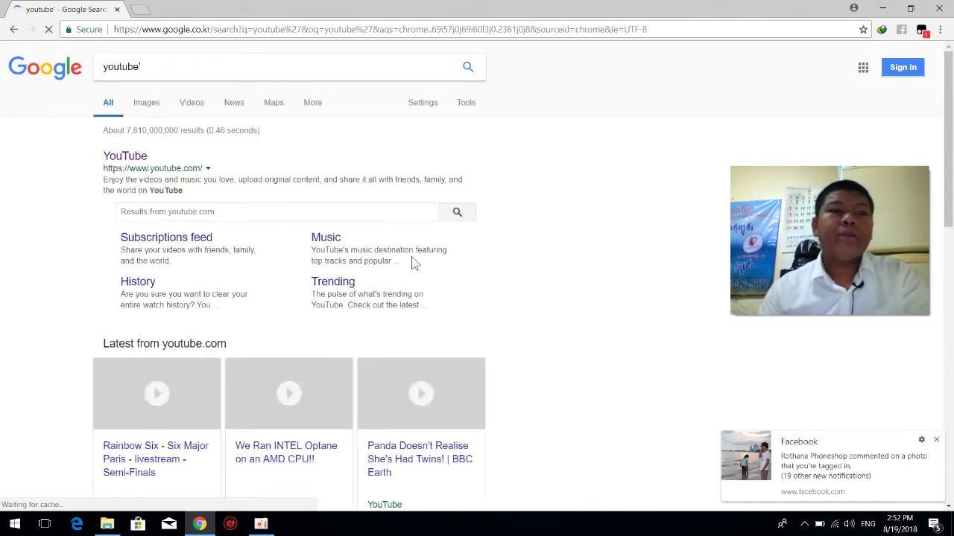
left_click(128, 158)
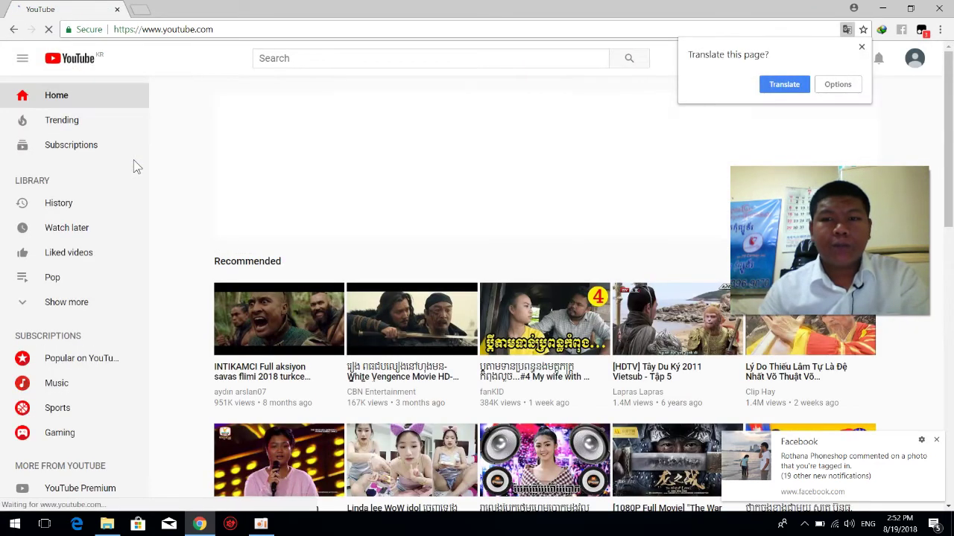
Translate the YouTube home page and search YouTube for "dara finance technology"
left_click(775, 90)
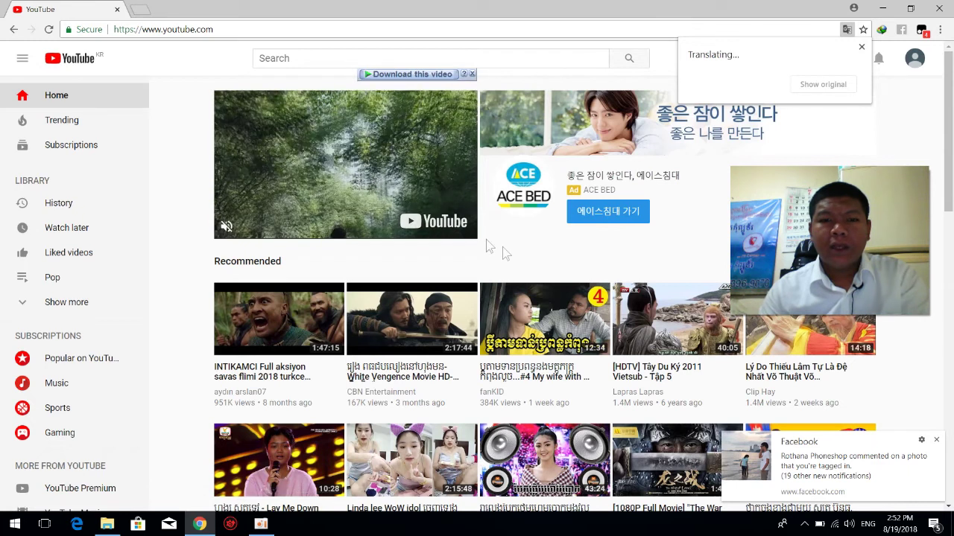
left_click(353, 58)
type("dara")
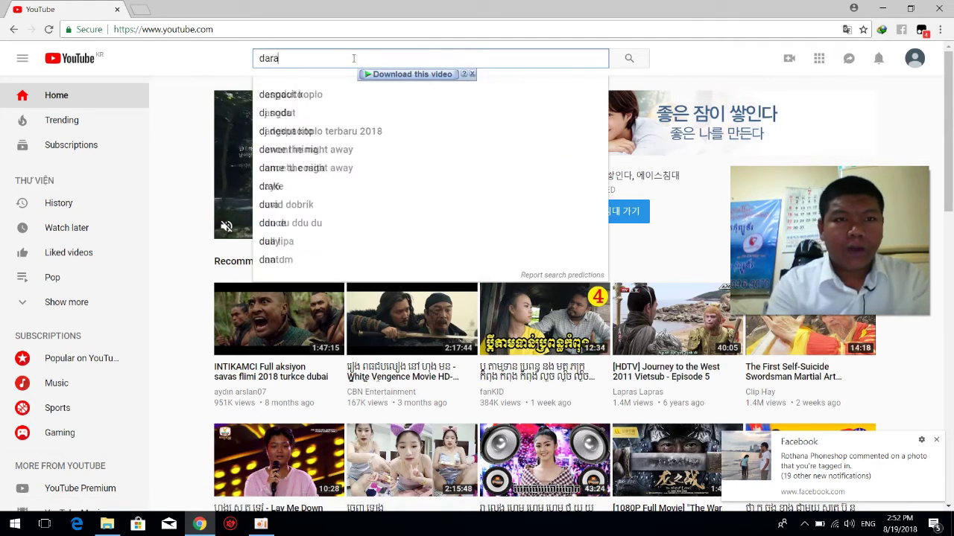
type(" finance")
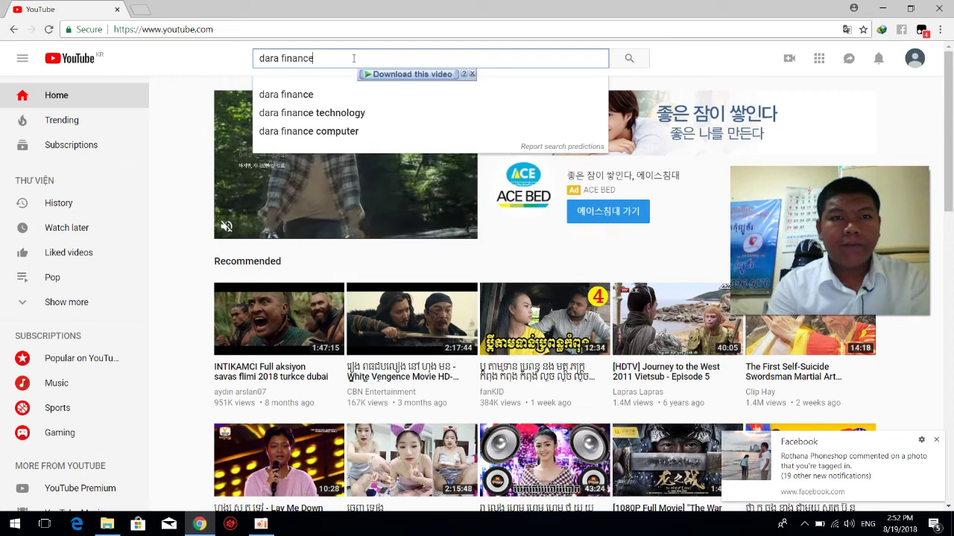
left_click(340, 95)
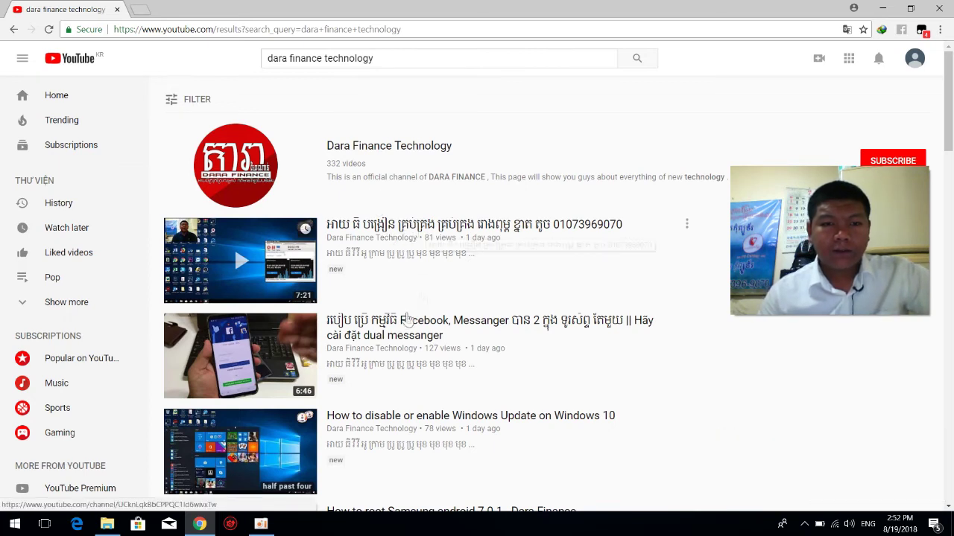
Open the first video in the Dara Finance Technology search results and pause its playback
left_click(283, 276)
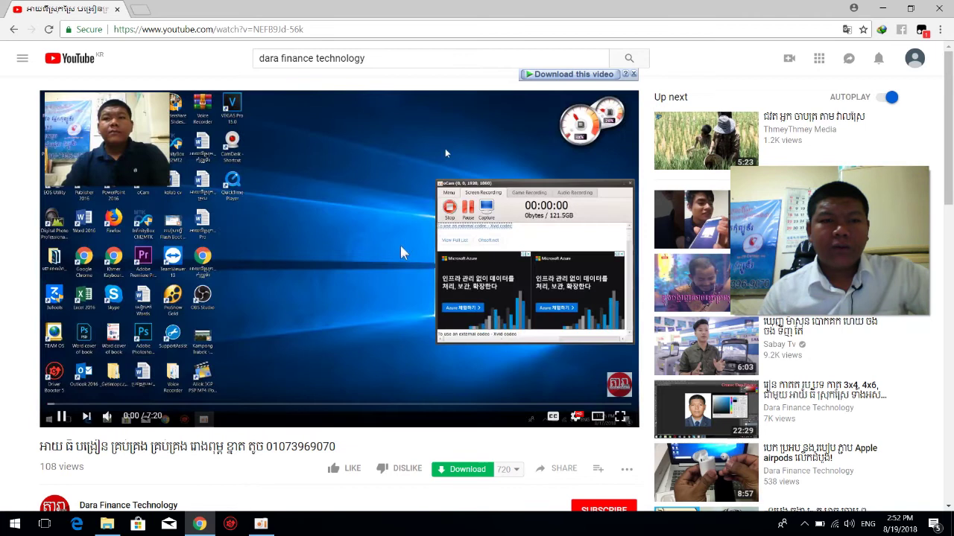
left_click(316, 235)
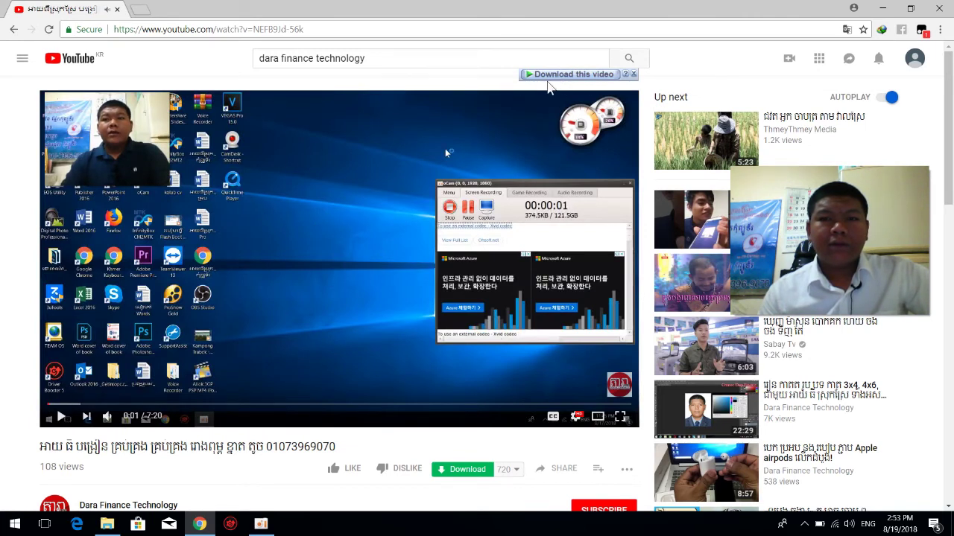
Compare the formats offered by the "Download this video" bar with those of the SaveFrom.net download control below the video
left_click(574, 75)
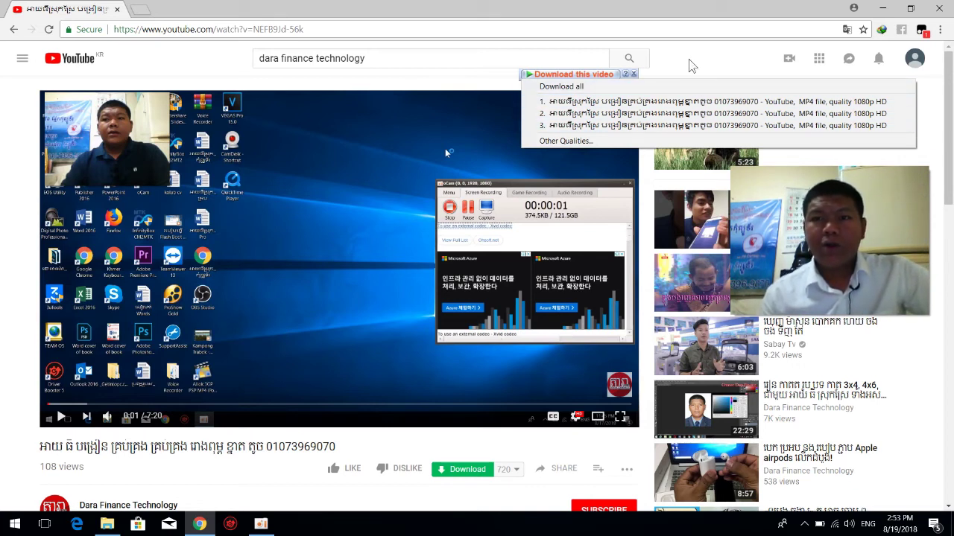
scroll(445, 149, "down", 3)
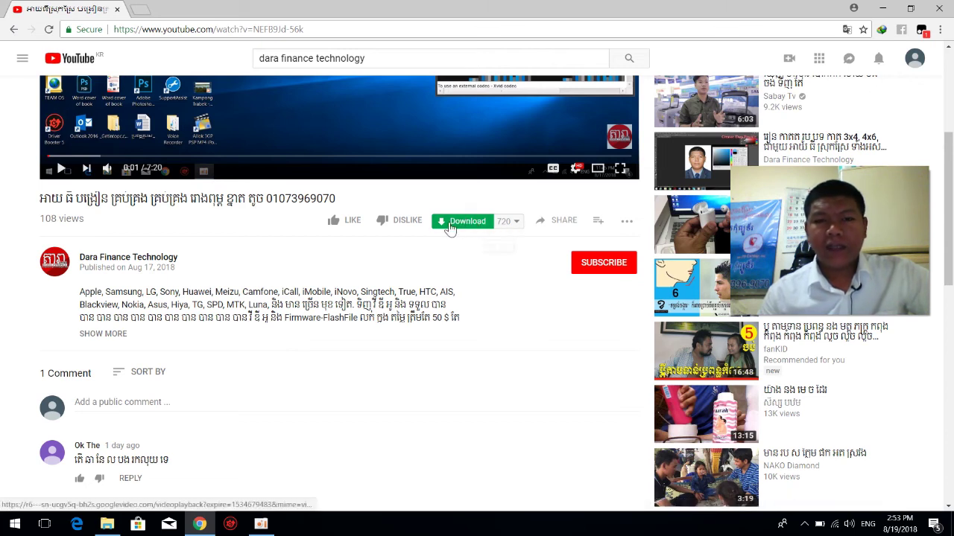
left_click(511, 225)
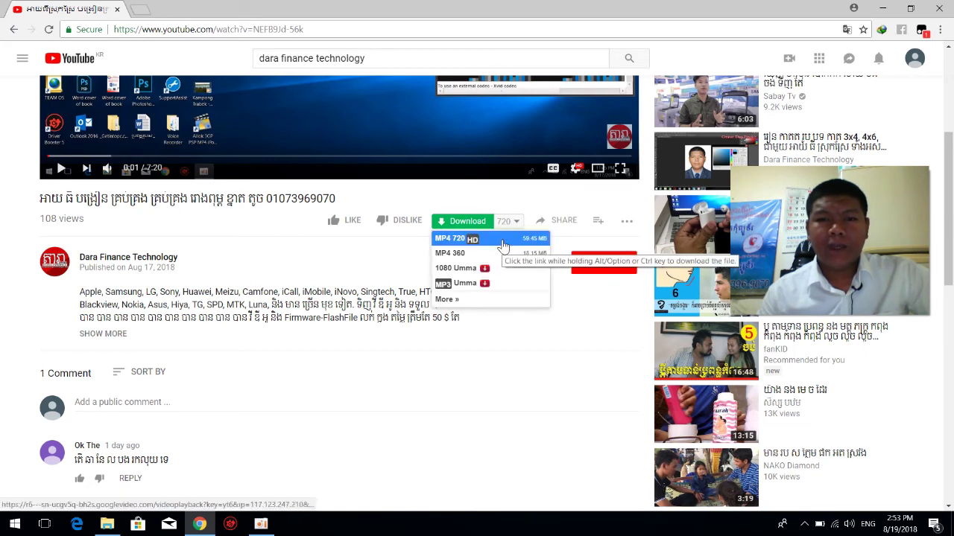
mouse_move(483, 291)
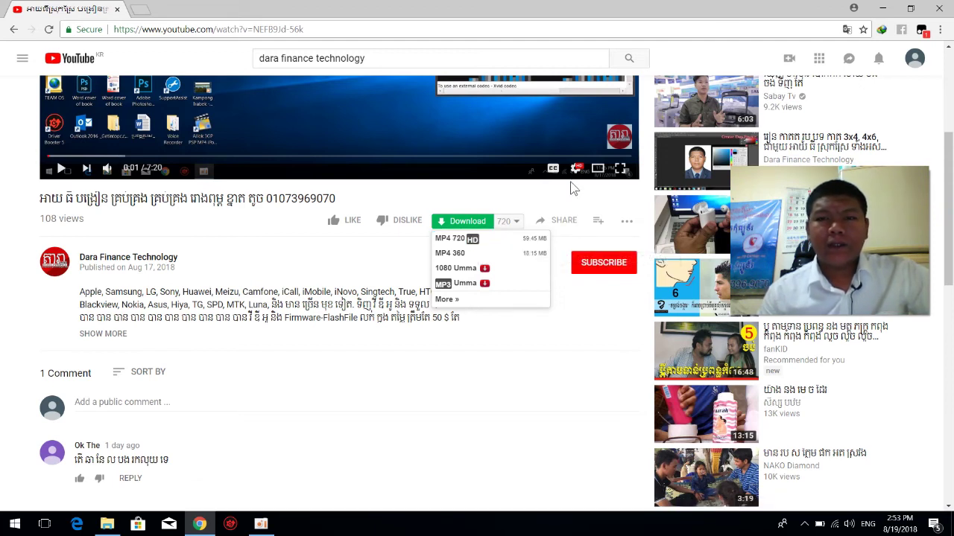
left_click(540, 200)
Check the playback qualities offered for the video in the player's settings and dismiss the list
scroll(445, 86, "up", 3)
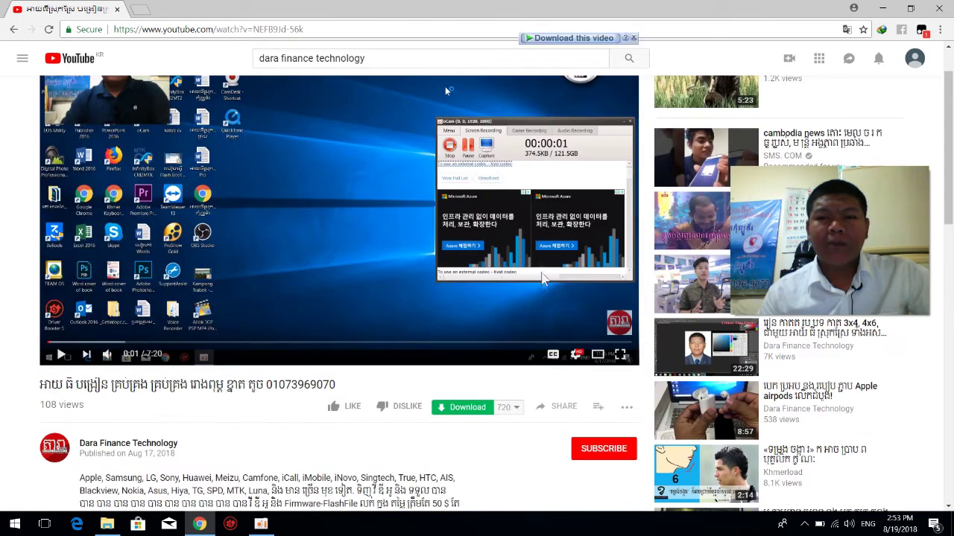
left_click(580, 357)
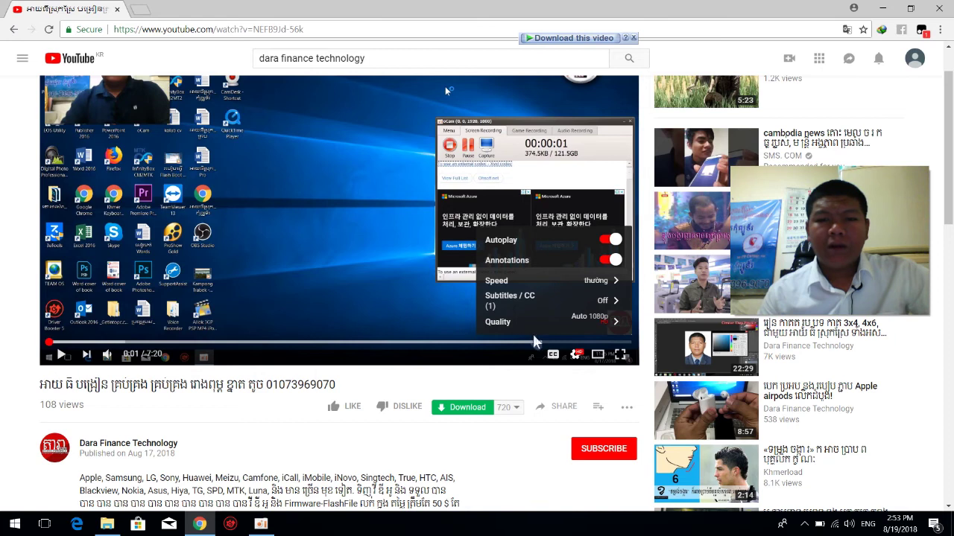
left_click(568, 322)
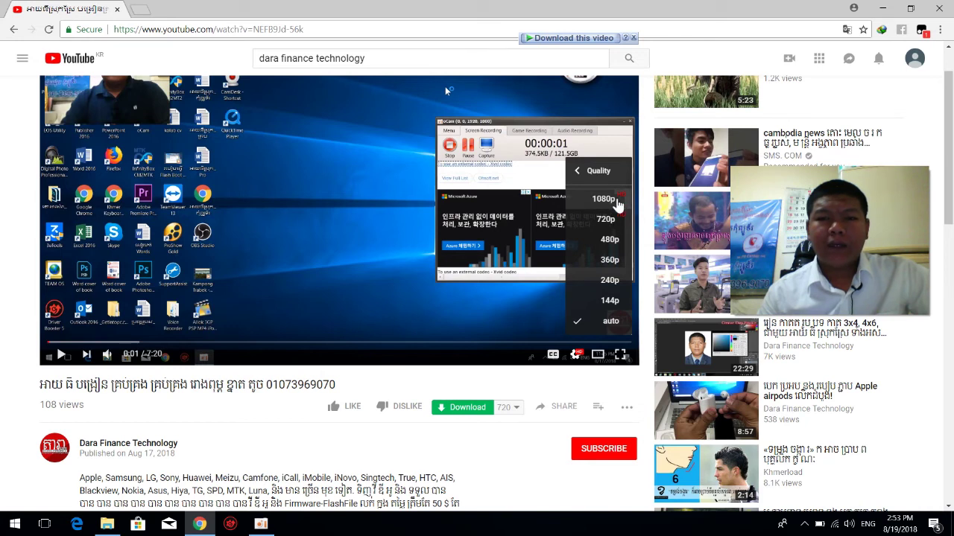
left_click(492, 386)
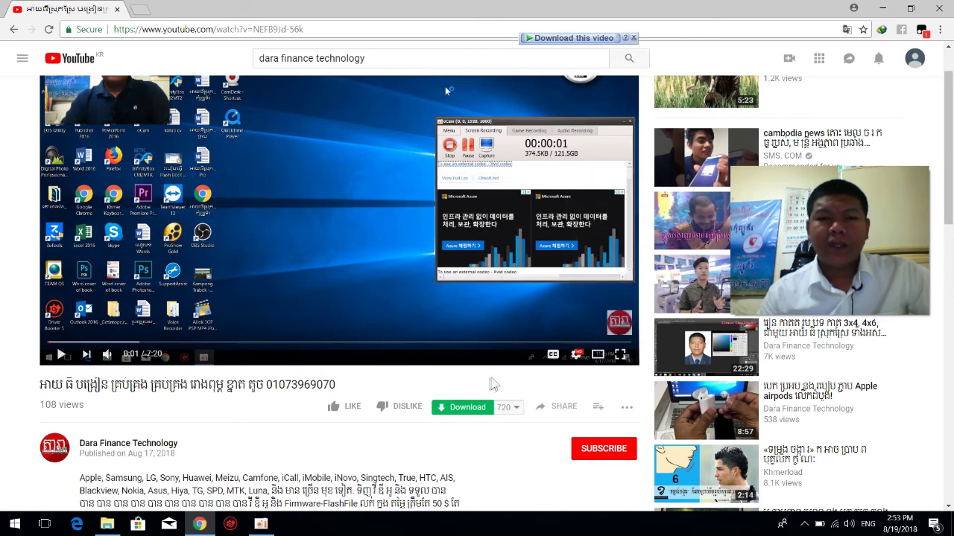
Request the video in 720 quality through the SaveFrom.net download control and pause the playback that restarts
left_click(502, 409)
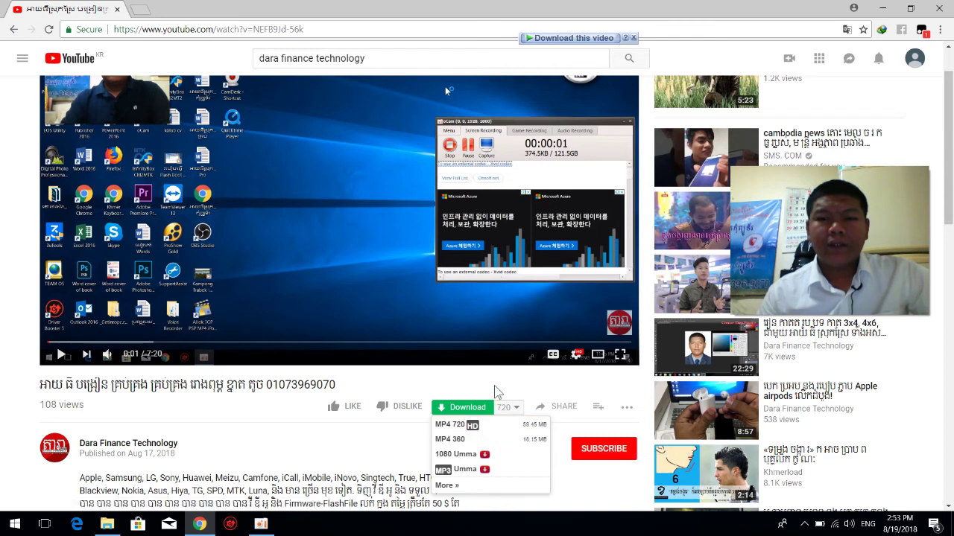
scroll(498, 392, "down", 2)
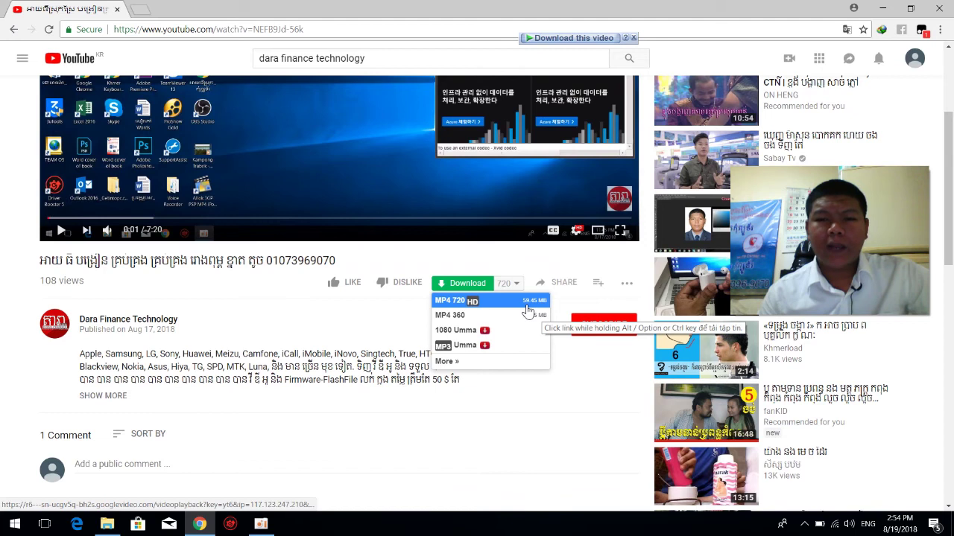
left_click(456, 286)
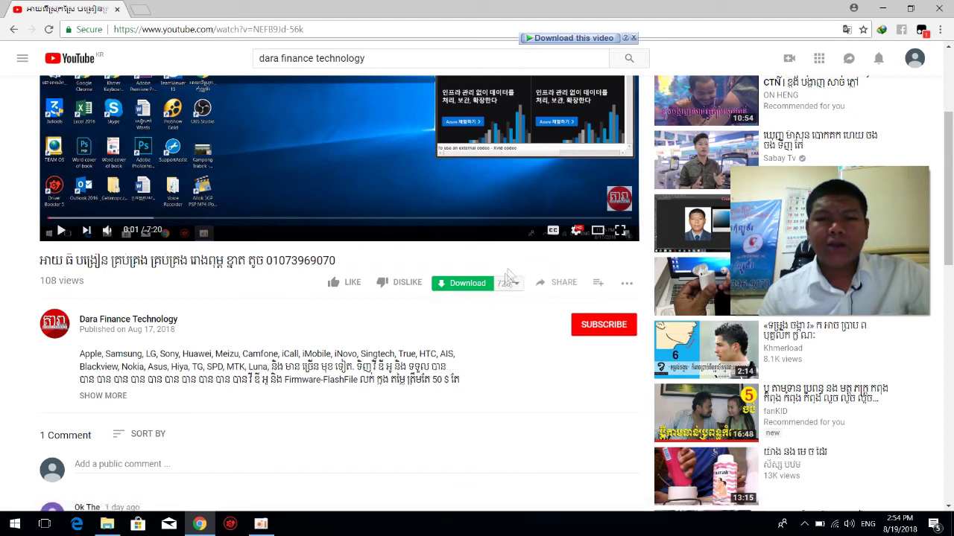
left_click(452, 291)
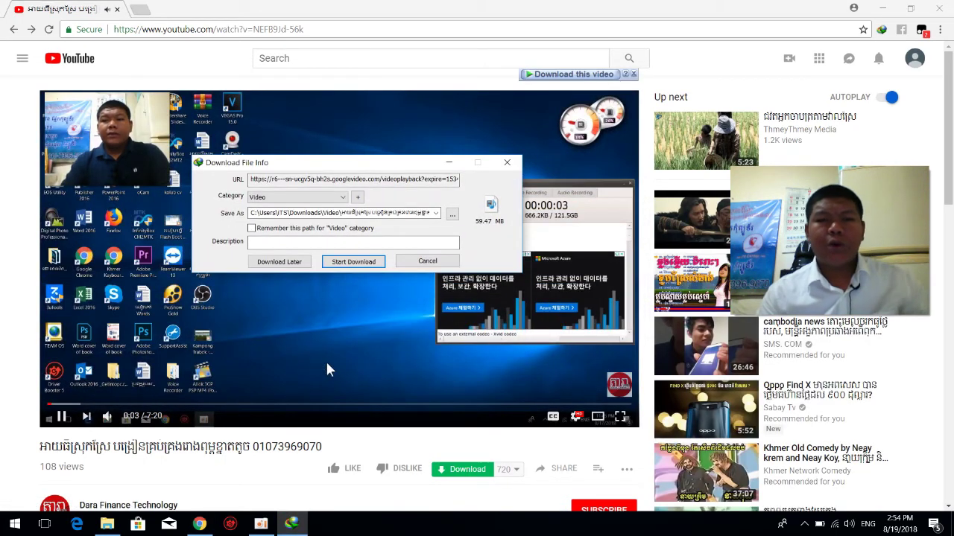
left_click(64, 418)
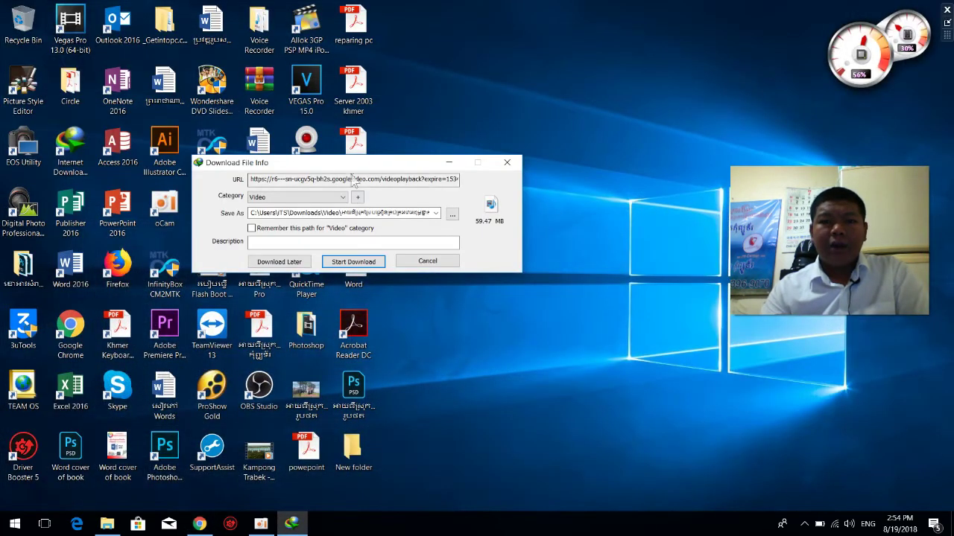
left_click(199, 526)
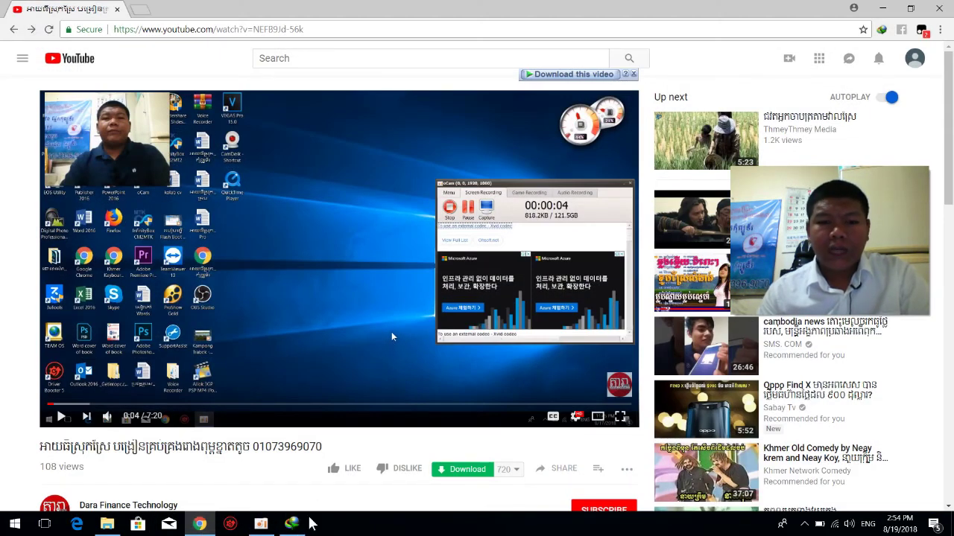
Check the alternative save paths in the Download File Info dialog and start the download in the Video category
left_click(290, 524)
left_click_drag(447, 81, 346, 120)
left_click(476, 174)
left_click(475, 172)
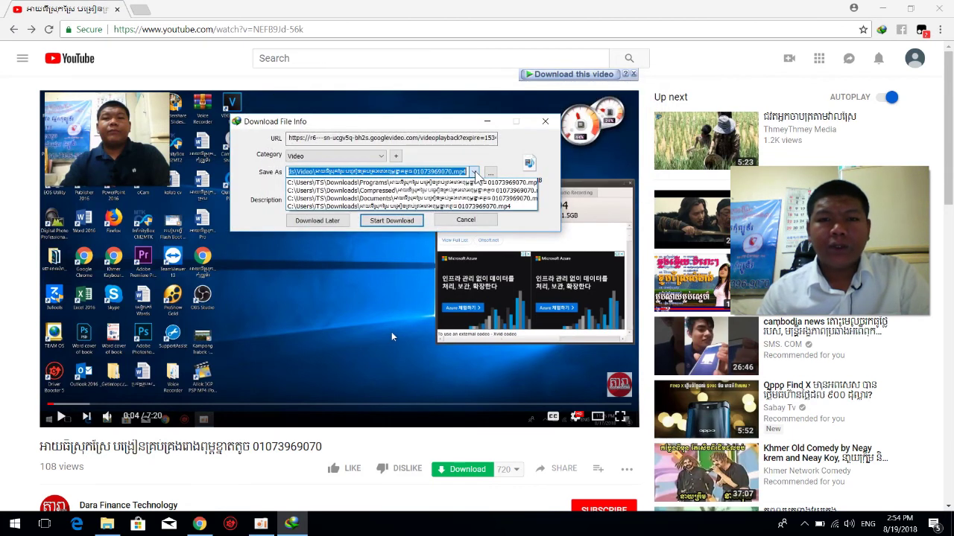
left_click(476, 176)
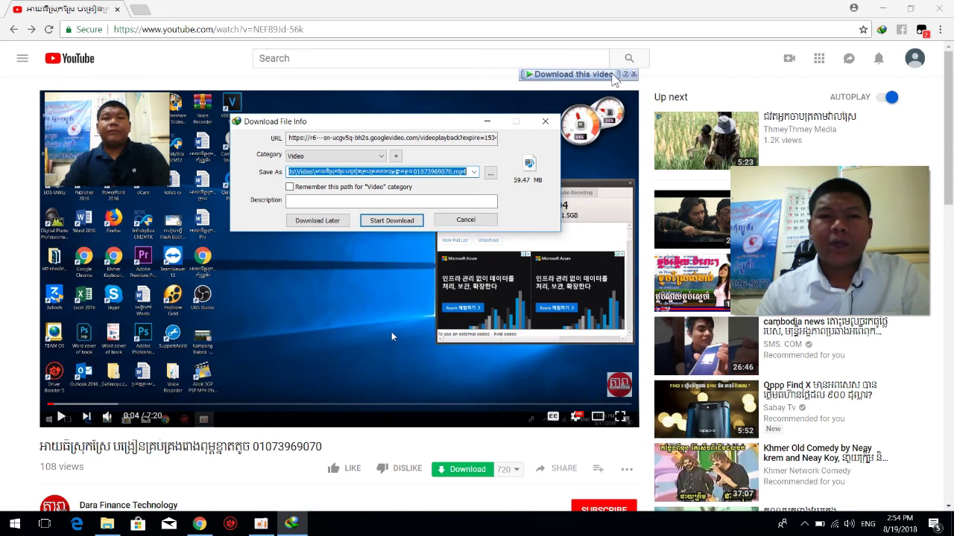
key("Return")
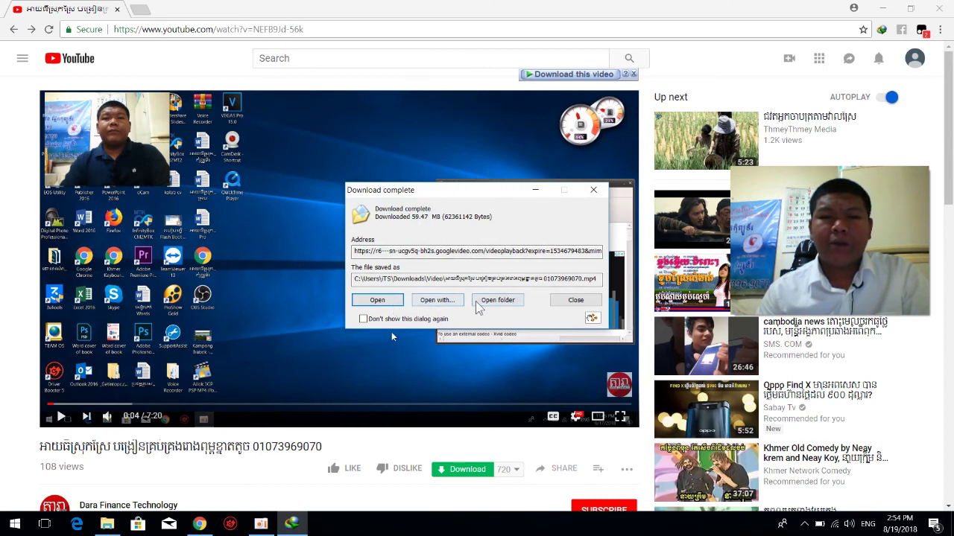
Play the downloaded video, skip through it to 06:52 and close the player
left_click(394, 302)
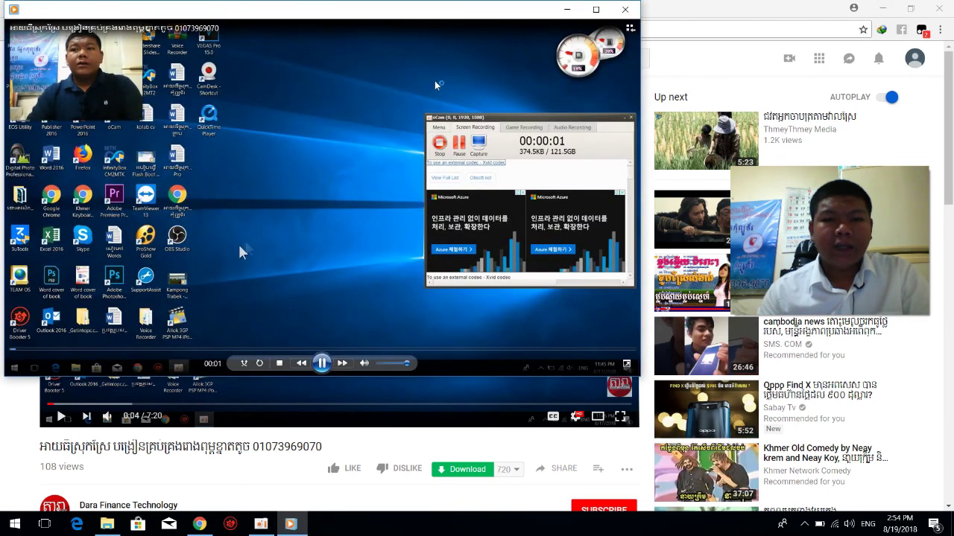
left_click(142, 350)
left_click(272, 350)
left_click(373, 351)
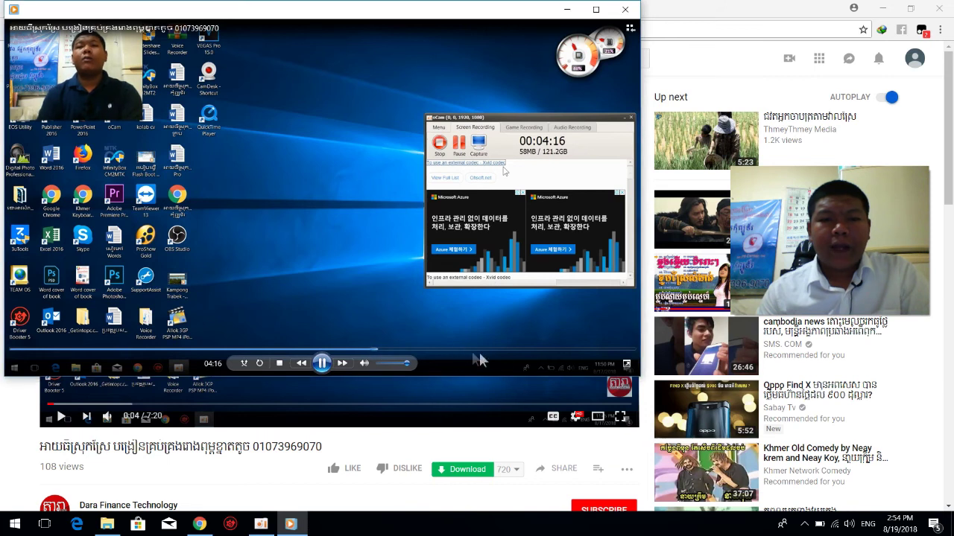
left_click(574, 349)
left_click(594, 349)
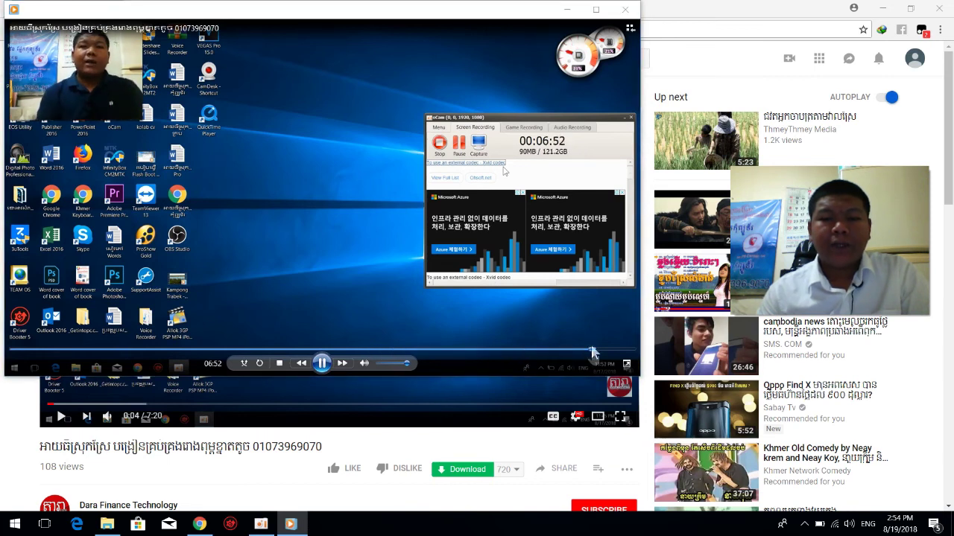
left_click(624, 9)
left_click_drag(816, 239, 418, 246)
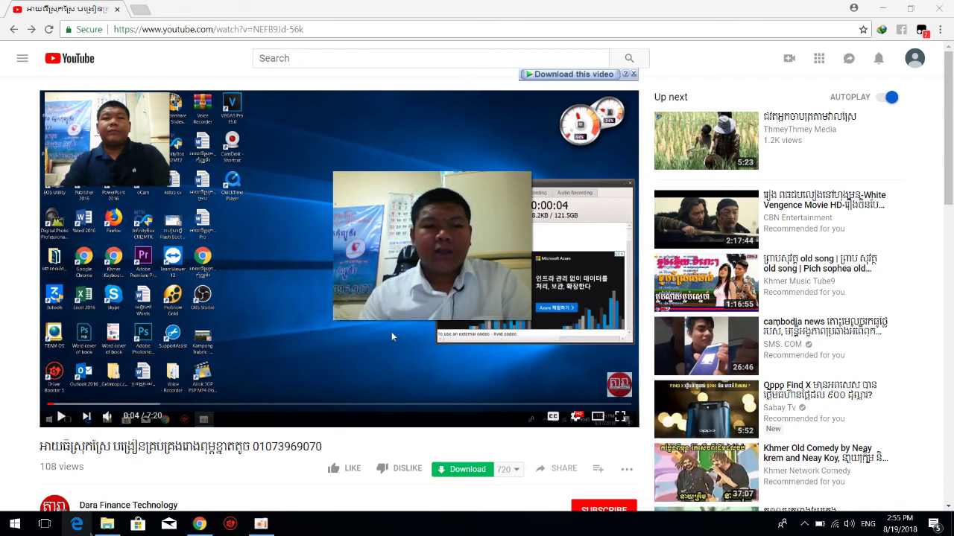
left_click(107, 524)
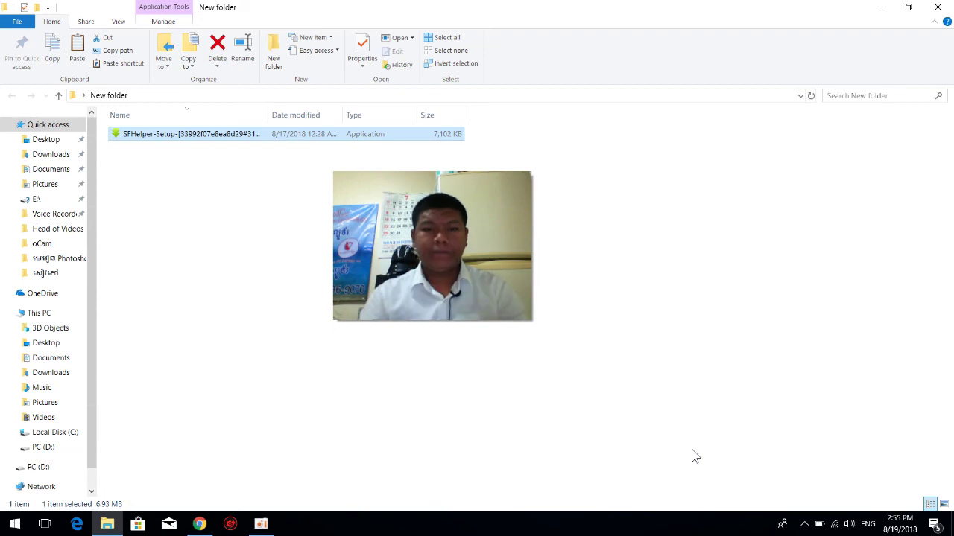
left_click(261, 524)
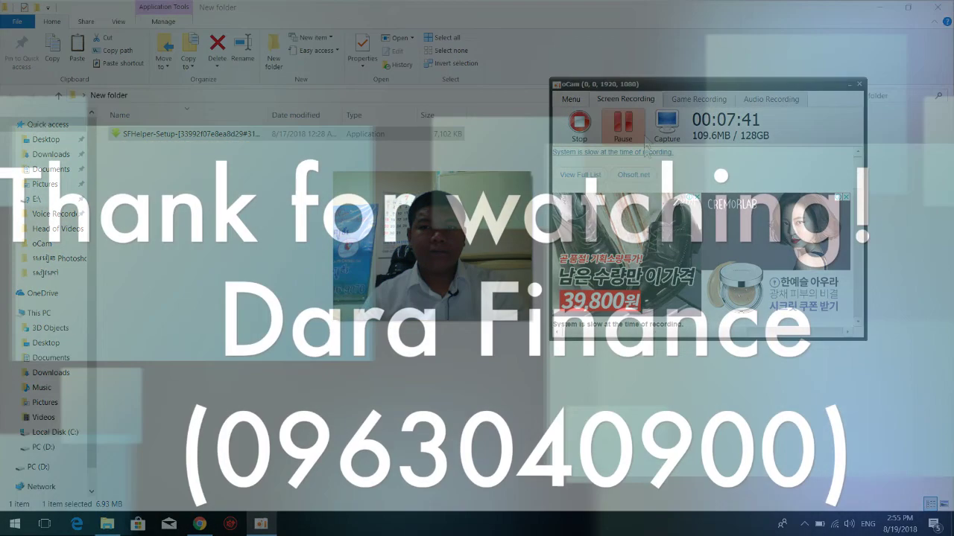